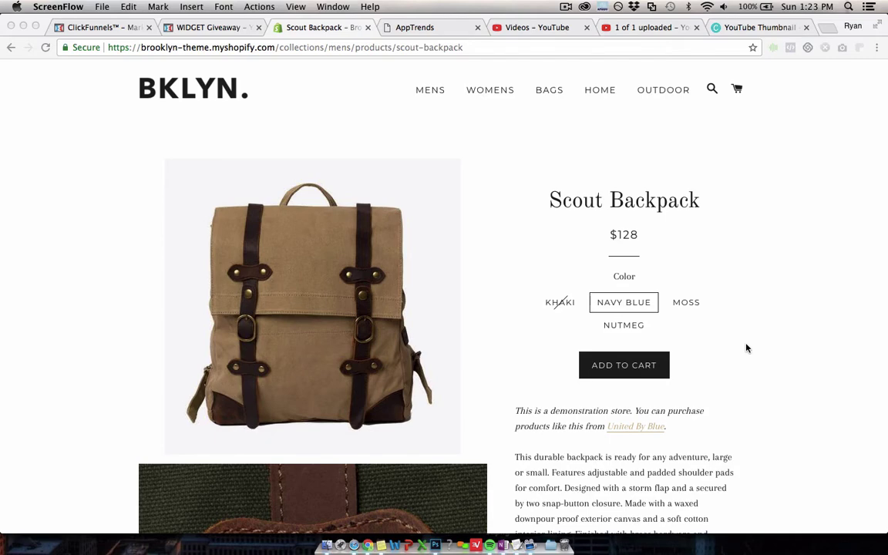
Compare the free widget giveaway page with the Shopify Scout Backpack product page, reading the product page through its full length
left_click(202, 28)
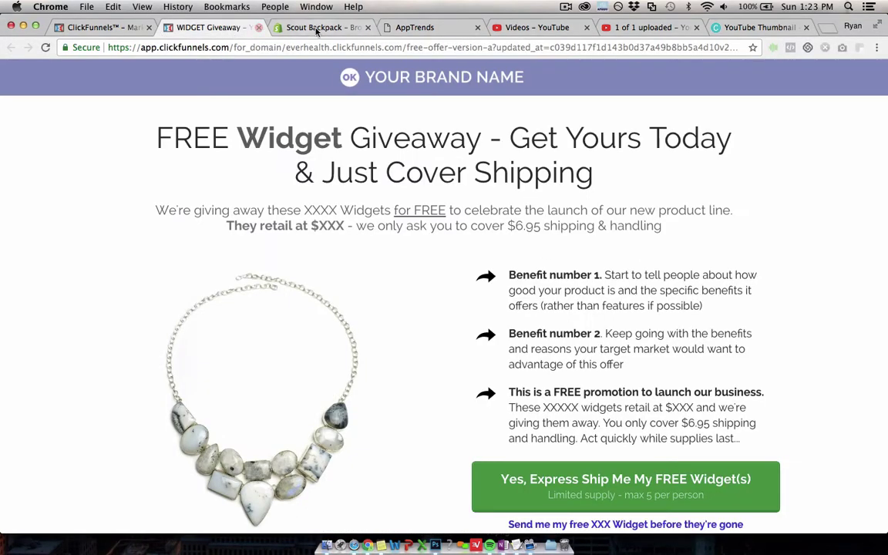
left_click(312, 27)
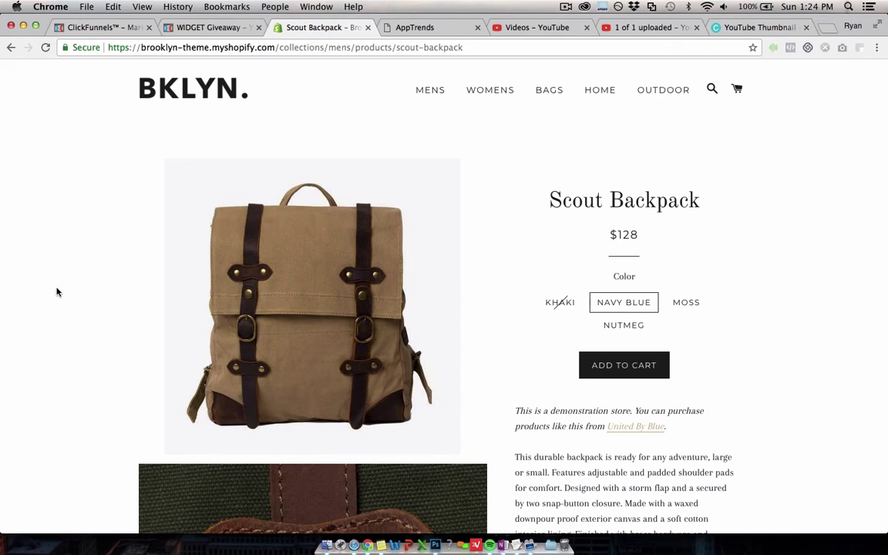
scroll(818, 445, "down", 10)
scroll(791, 303, "up", 10)
Review the full widget giveaway landing page and the Front End Offer Optin step of its ClickFunnels funnel
left_click(186, 29)
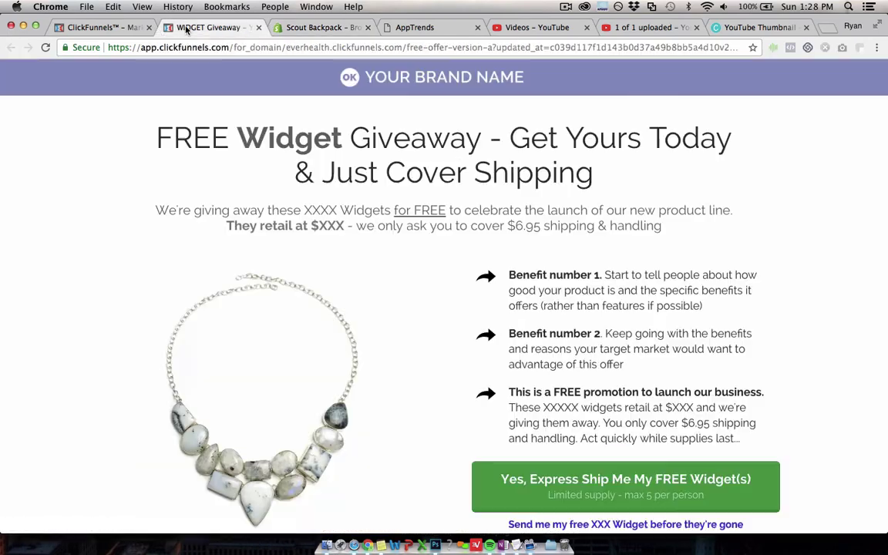
scroll(322, 168, "down", 10)
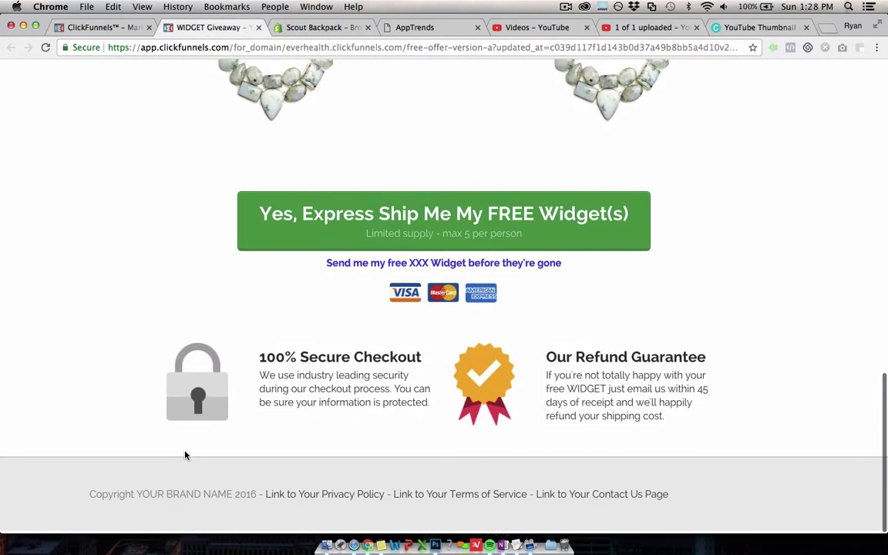
scroll(185, 455, "up", 10)
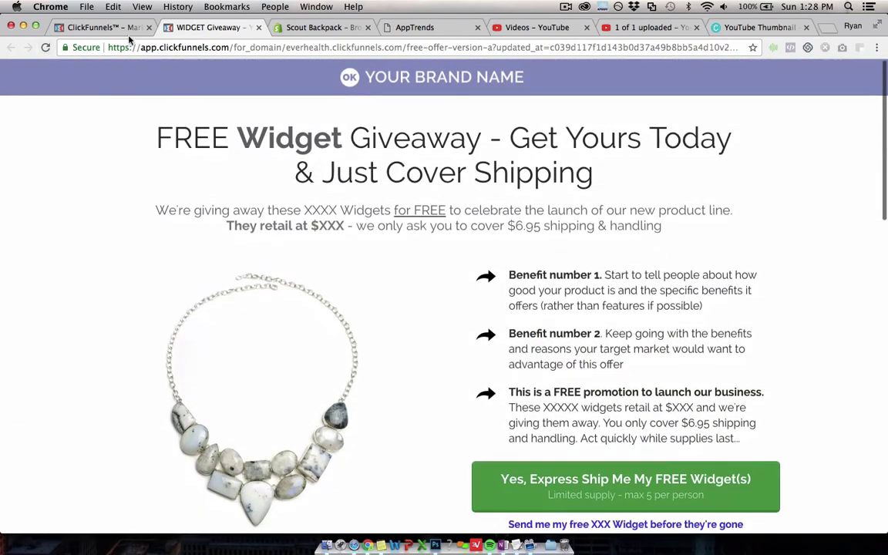
left_click(123, 31)
scroll(522, 378, "down", 1)
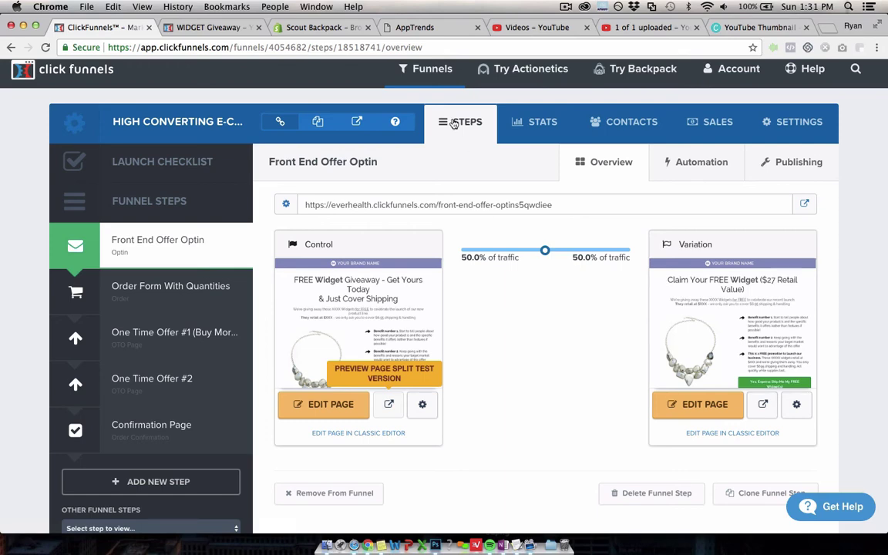
Examine the AppTrends homepage, including its supported platforms and the ClickFunnels To Shopify project description
left_click(426, 28)
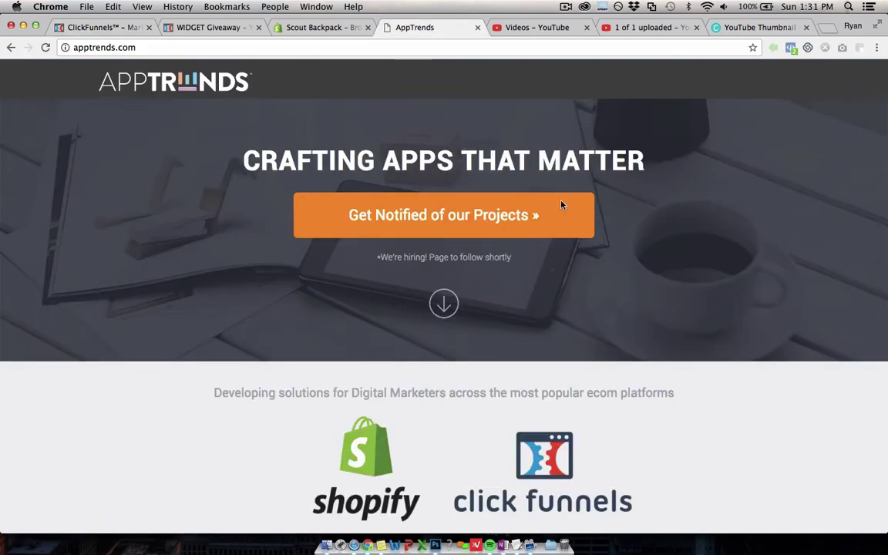
scroll(698, 282, "up", 2)
scroll(736, 416, "down", 5)
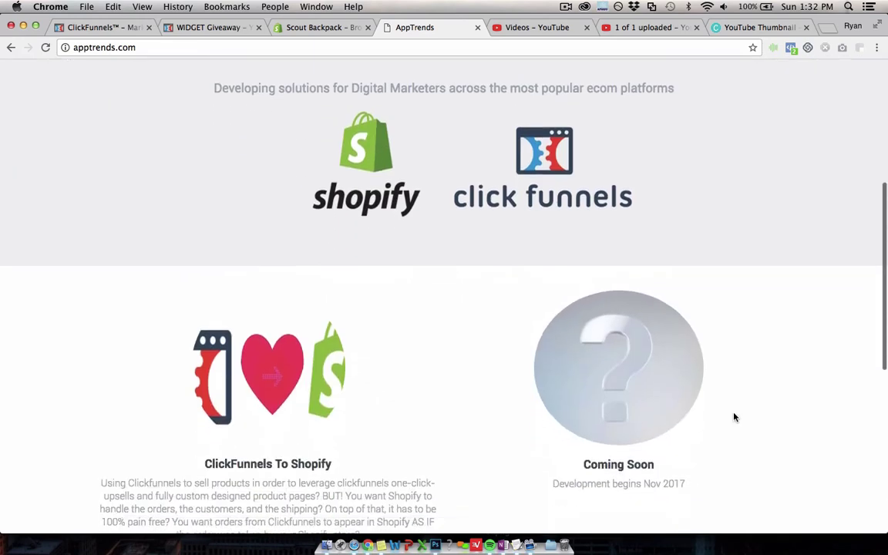
scroll(735, 417, "down", 3)
scroll(735, 417, "down", 2)
scroll(734, 417, "up", 5)
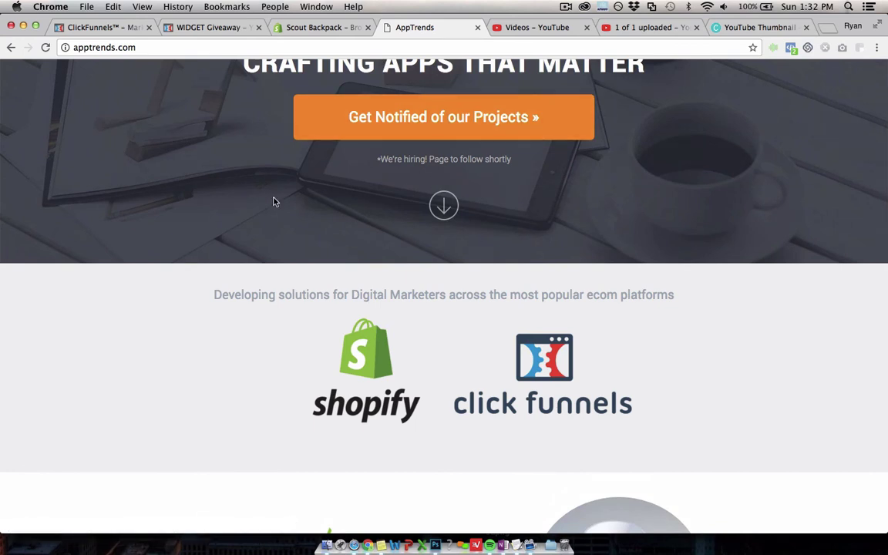
Go through the widget giveaway page again and open the popup of its "Yes, Express Ship Me My FREE Widget(s)" offer
left_click(184, 31)
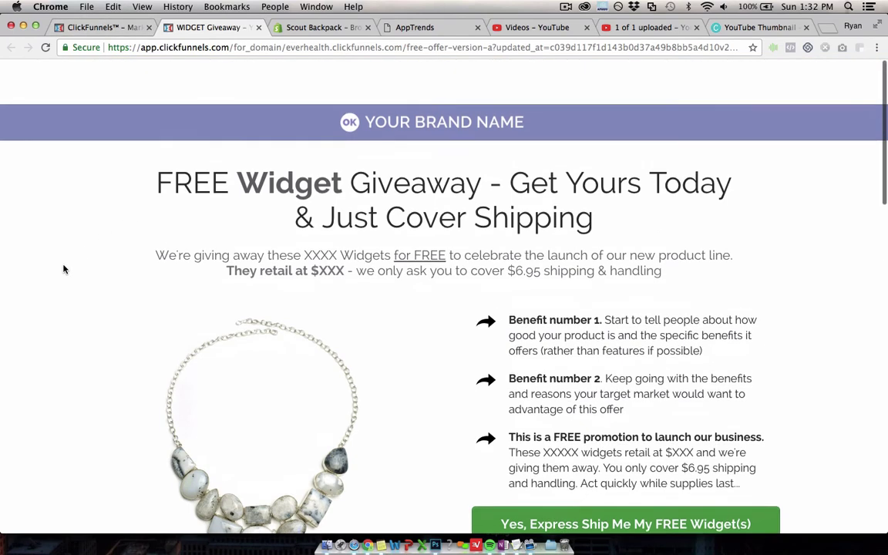
scroll(65, 269, "up", 2)
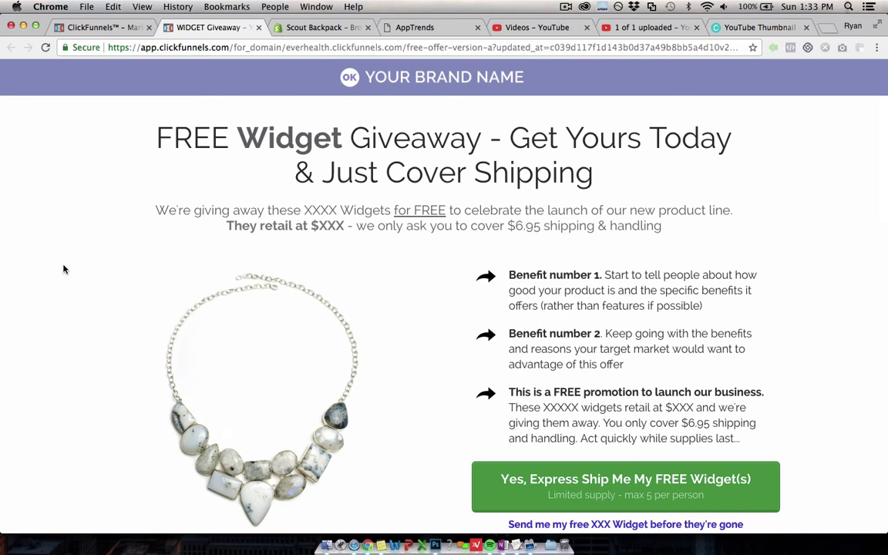
scroll(64, 268, "down", 15)
scroll(64, 268, "up", 15)
scroll(774, 356, "down", 3)
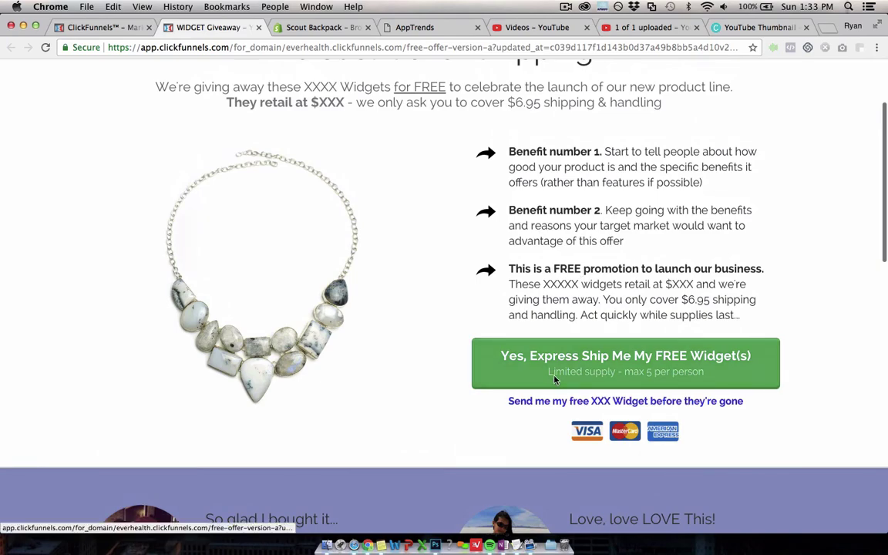
left_click(502, 362)
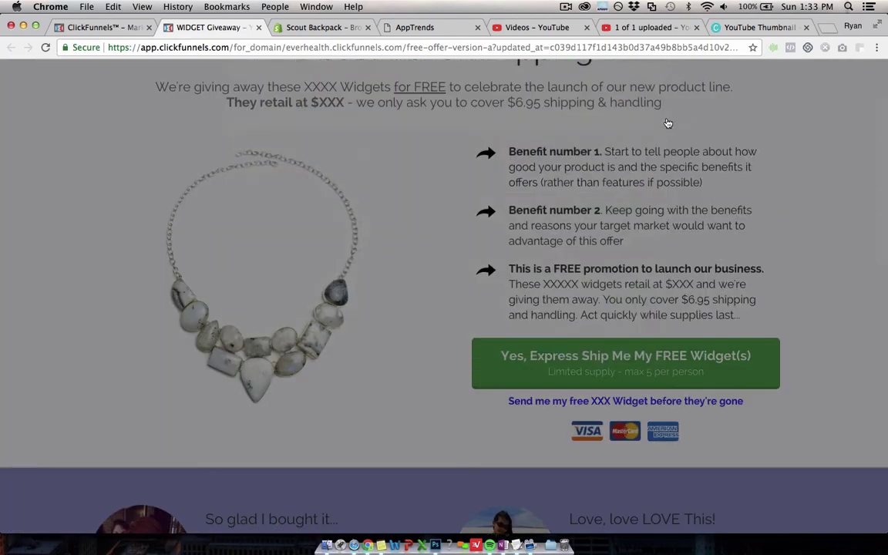
scroll(773, 196, "down", 5)
scroll(773, 196, "up", 10)
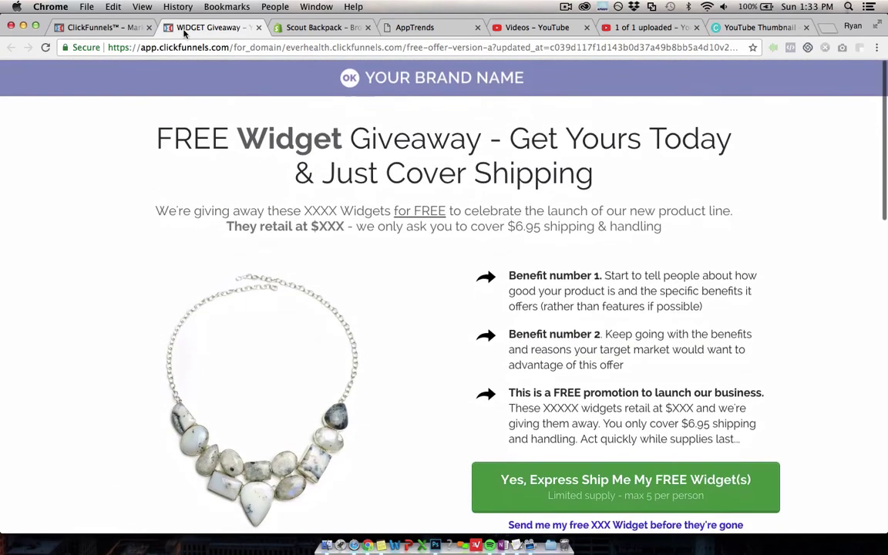
View the funnel's Order Form With Quantities, One Time Offer #1 (Buy More) and One Time Offer #2 steps in order
left_click(108, 27)
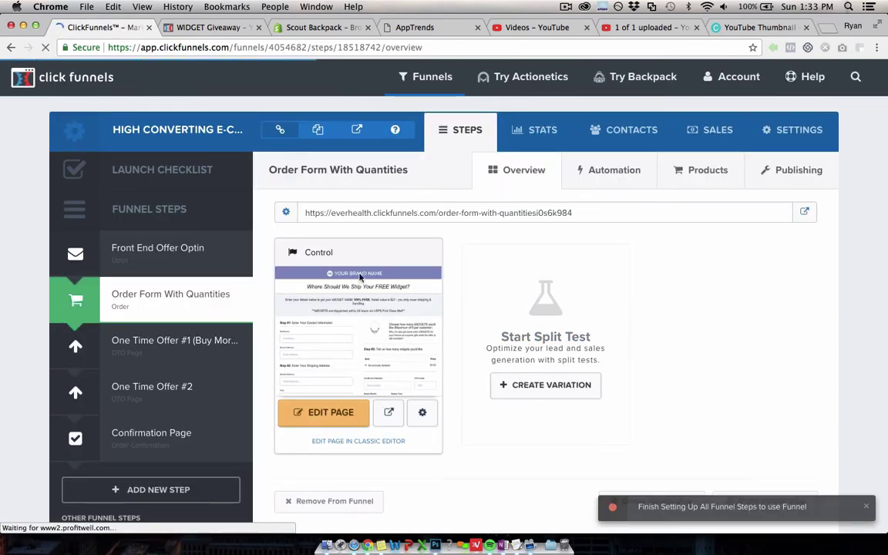
scroll(447, 314, "down", 1)
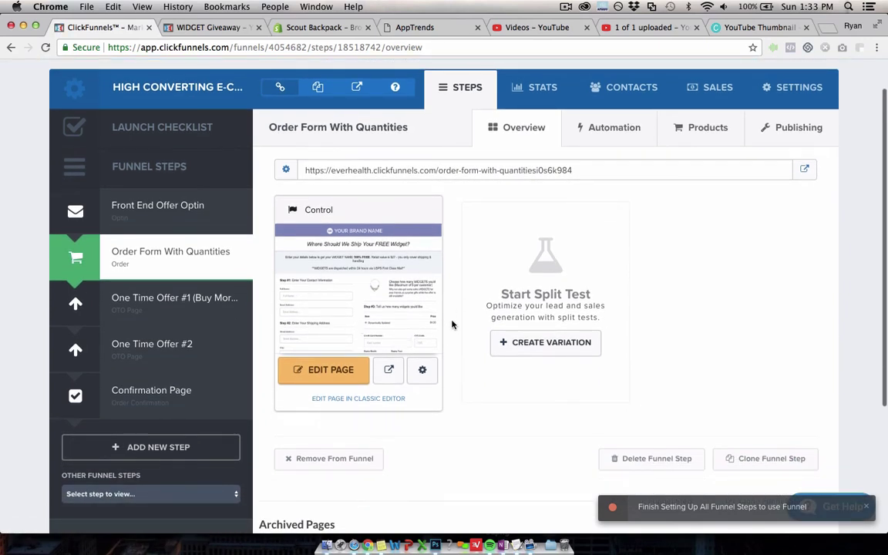
left_click(169, 299)
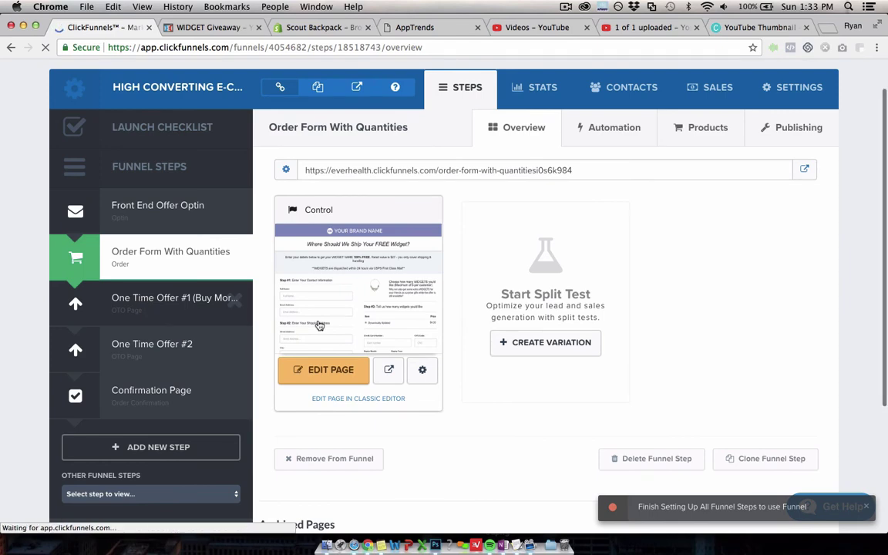
scroll(454, 352, "down", 1)
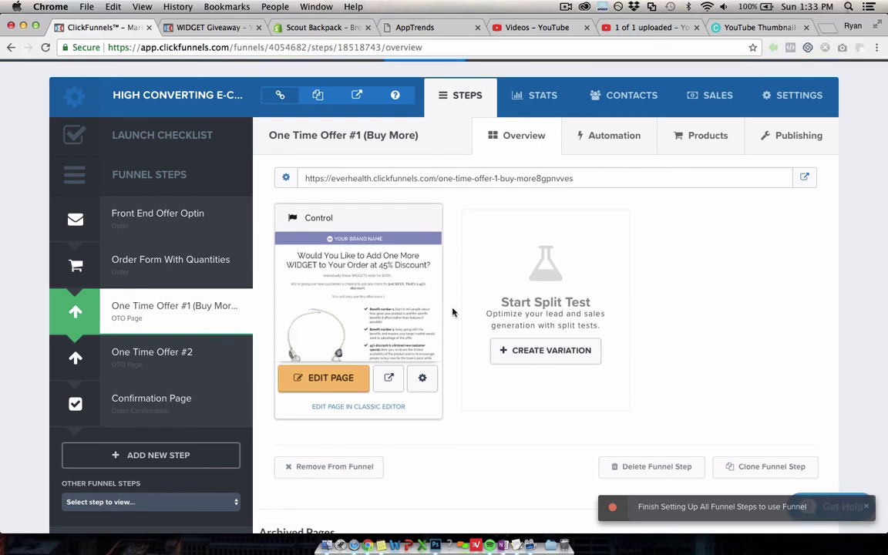
left_click(139, 359)
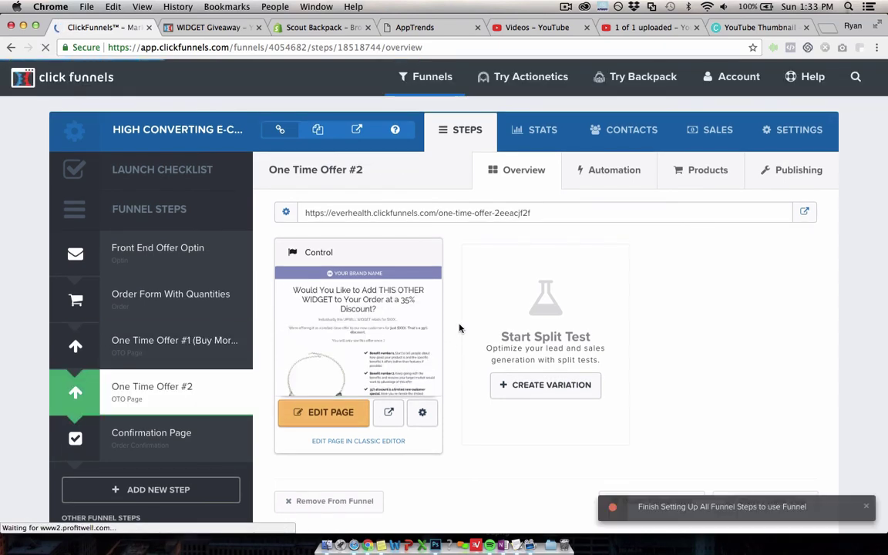
scroll(460, 329, "down", 2)
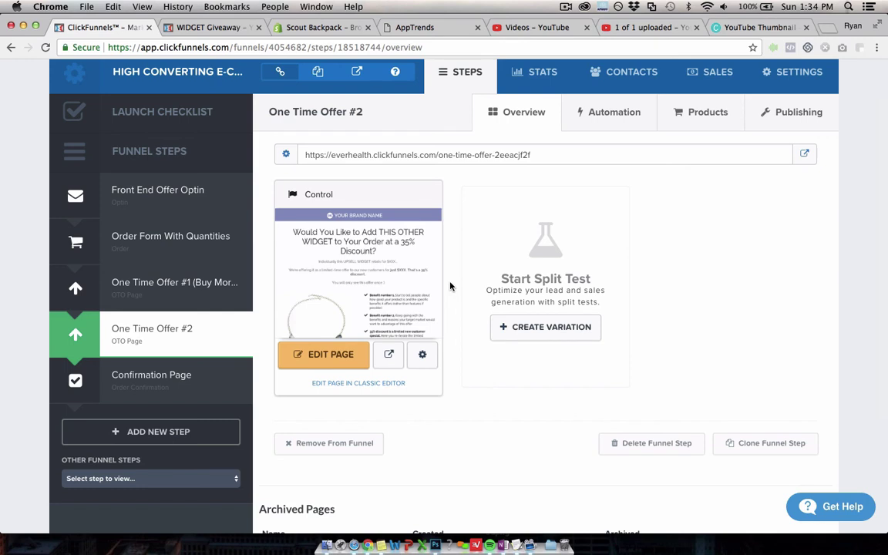
Revisit the AppTrends homepage and the Scout Backpack product page, ending back on the funnel's One Time Offer #2 overview
left_click(424, 28)
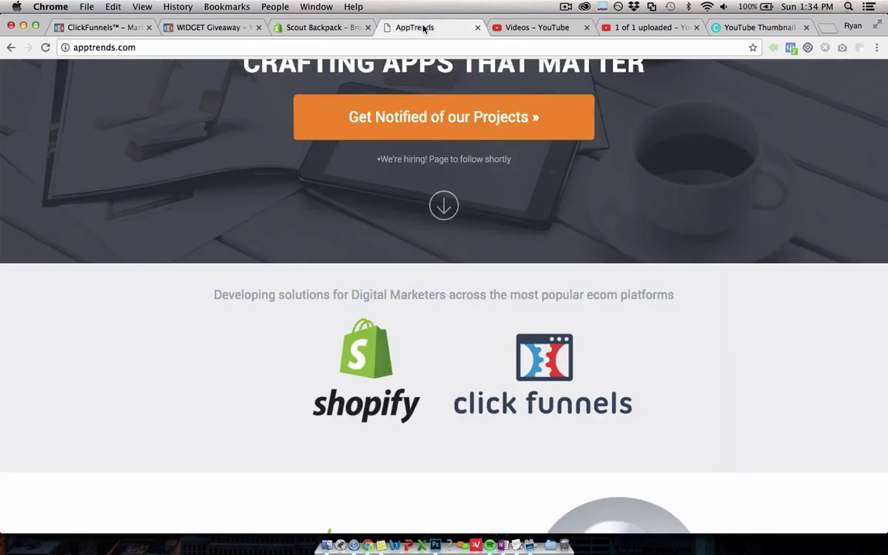
left_click(316, 30)
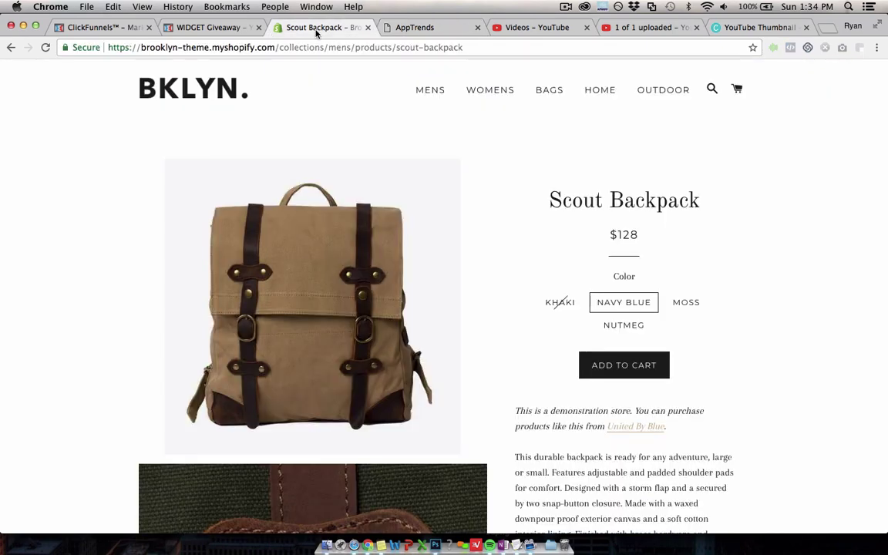
left_click(108, 27)
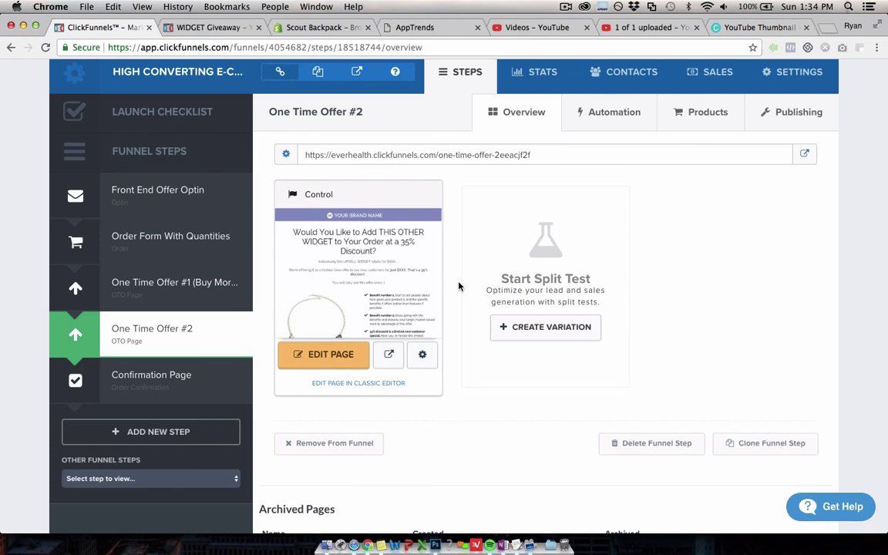
scroll(458, 289, "up", 2)
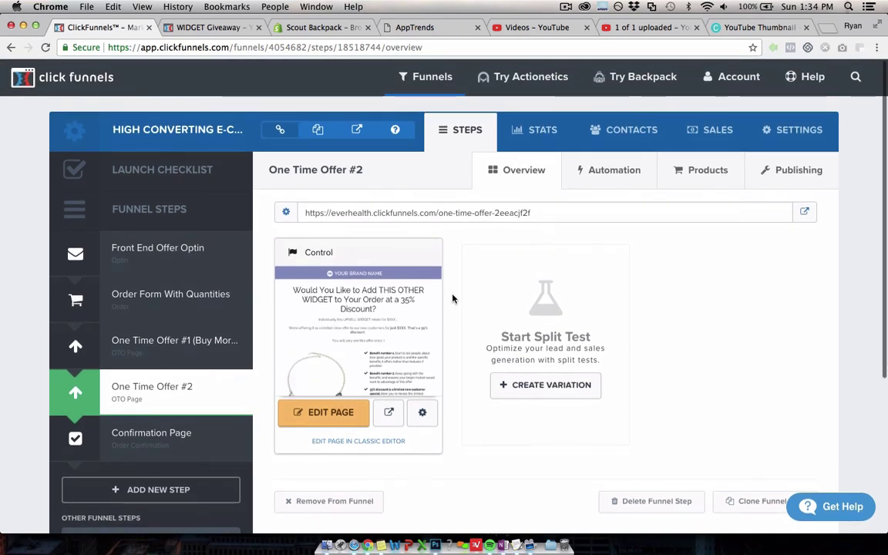